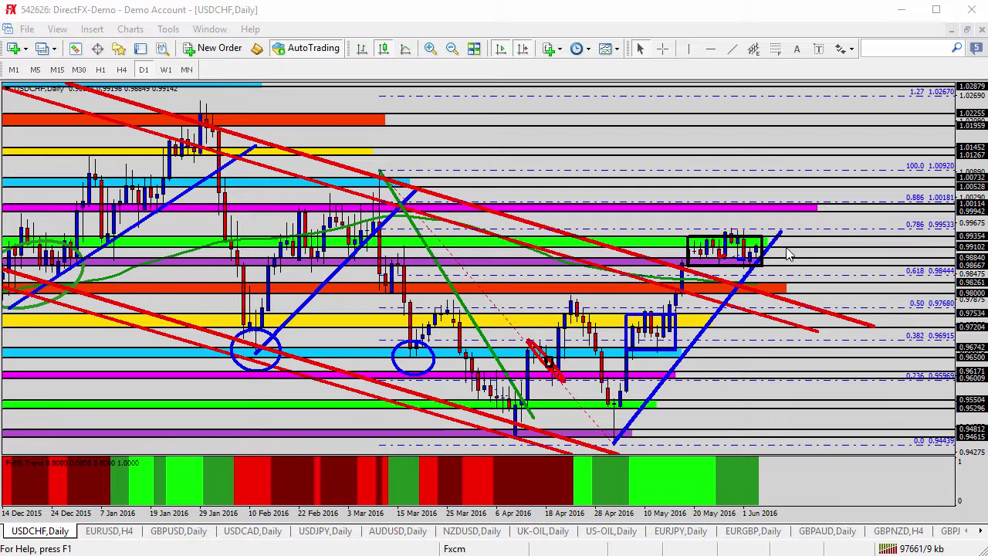
Mark the end of the latest black box on the USDCHF daily chart with an up arrow above and a down arrow below it.
{"action": "left_click", "coordinate": [848, 50]}
{"action": "left_click", "coordinate": [871, 101]}
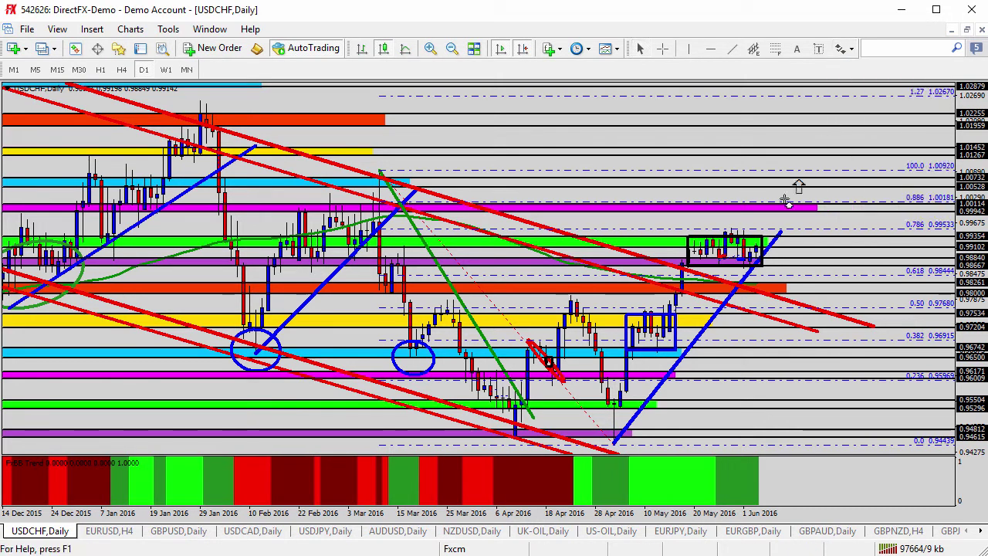
{"action": "left_click", "coordinate": [762, 223]}
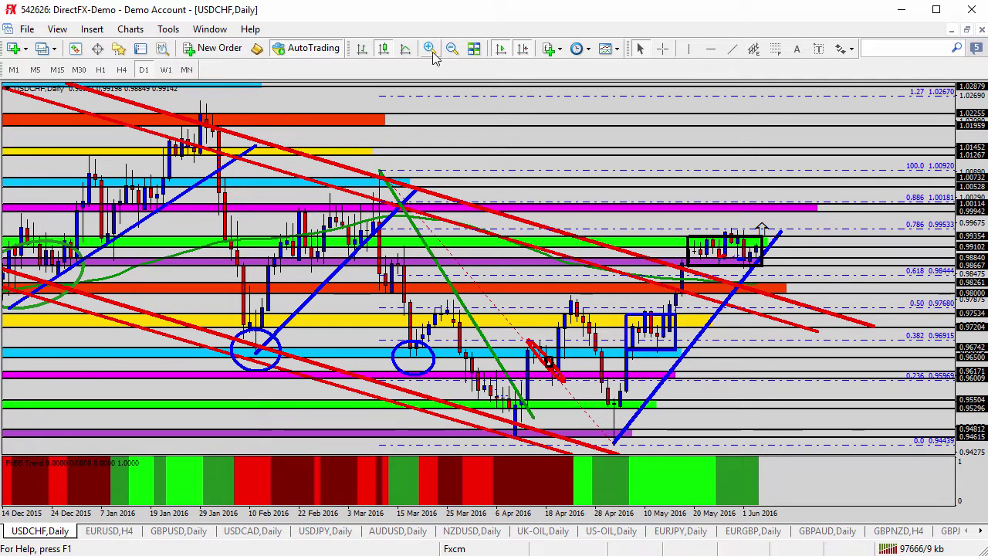
{"action": "left_click", "coordinate": [853, 49]}
{"action": "left_click", "coordinate": [851, 122]}
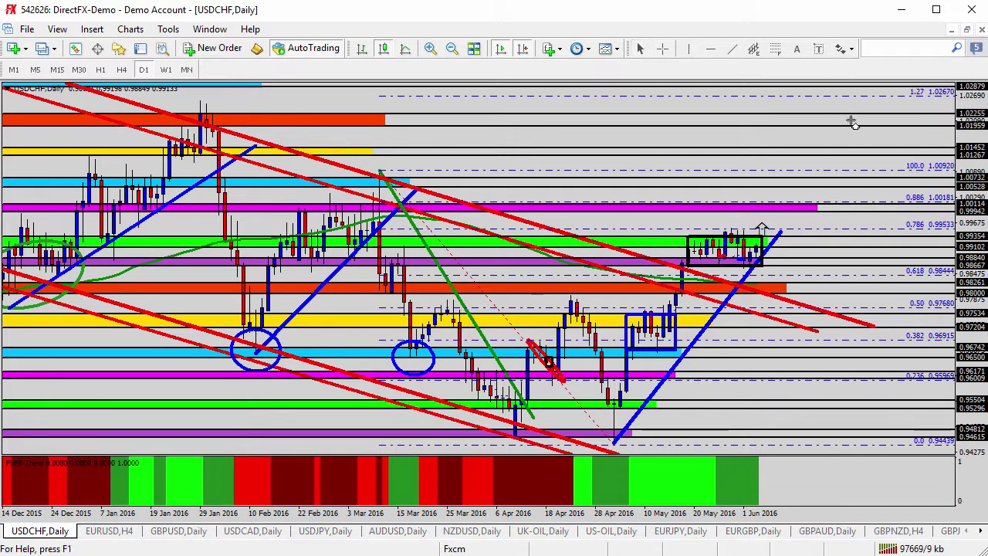
{"action": "left_click", "coordinate": [762, 265]}
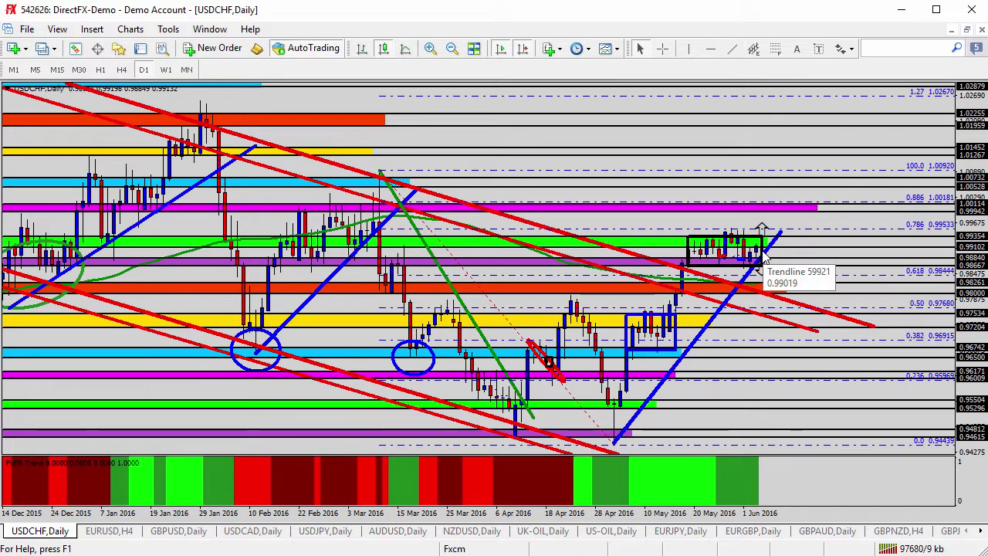
Switch the USDCHF chart to the H4 timeframe and move the down arrow just below the black box's lower-right corner.
{"action": "left_click", "coordinate": [121, 69]}
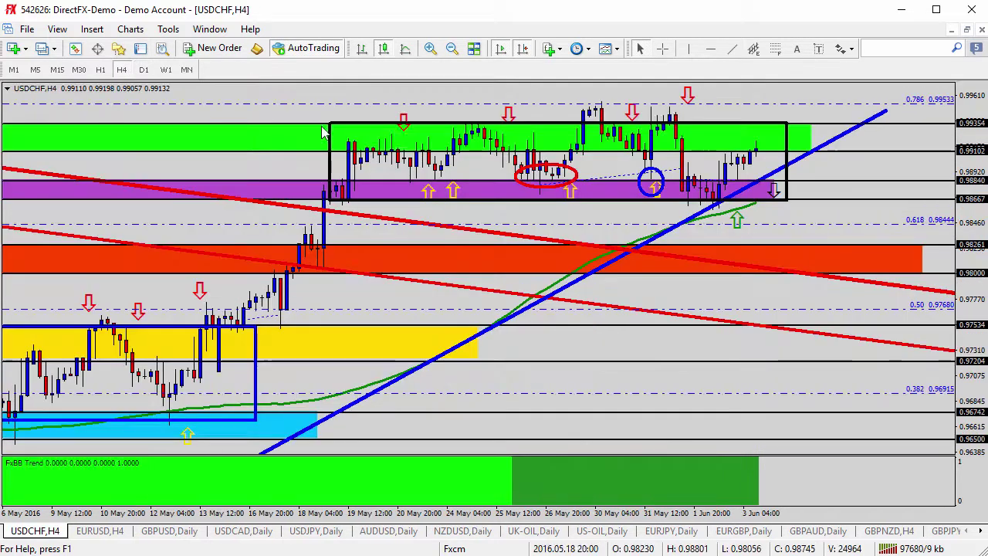
{"action": "left_click_drag", "start_coordinate": [978, 175], "coordinate": [977, 196]}
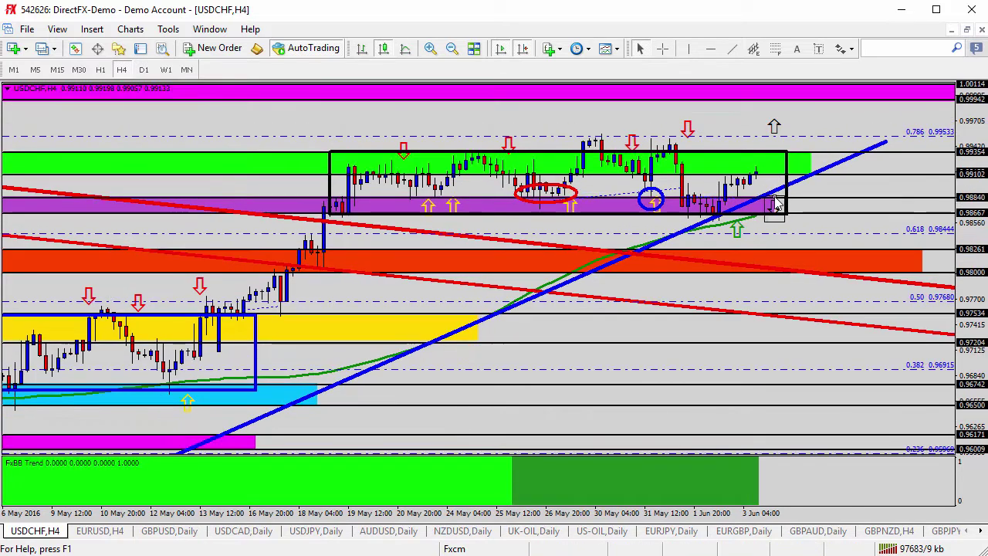
{"action": "left_click_drag", "start_coordinate": [776, 205], "coordinate": [786, 221]}
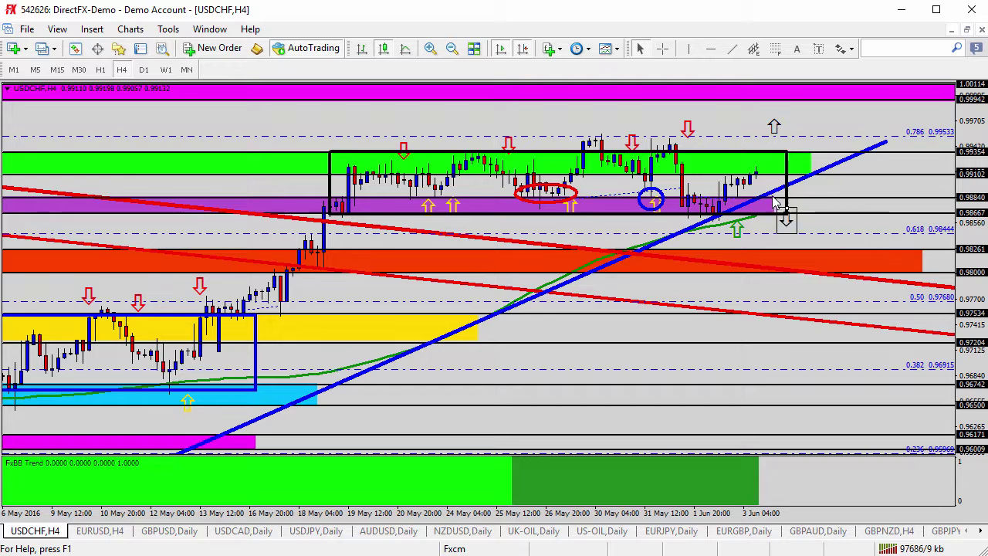
Extend the purple zone beyond the black box's right edge and move the up arrow to the box's upper-right corner.
{"action": "left_click_drag", "start_coordinate": [784, 211], "coordinate": [822, 203]}
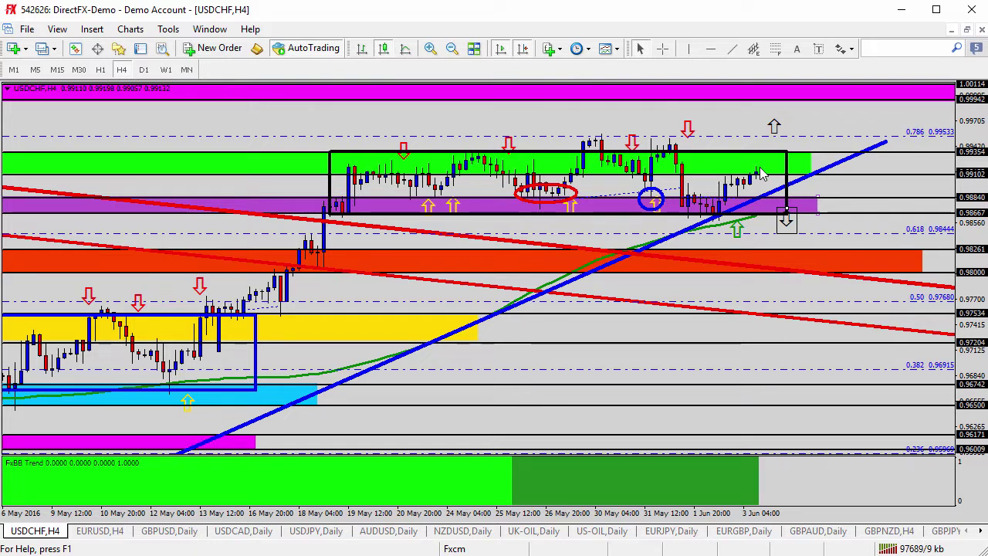
{"action": "double_click", "coordinate": [776, 126]}
{"action": "left_click_drag", "start_coordinate": [778, 127], "coordinate": [788, 149]}
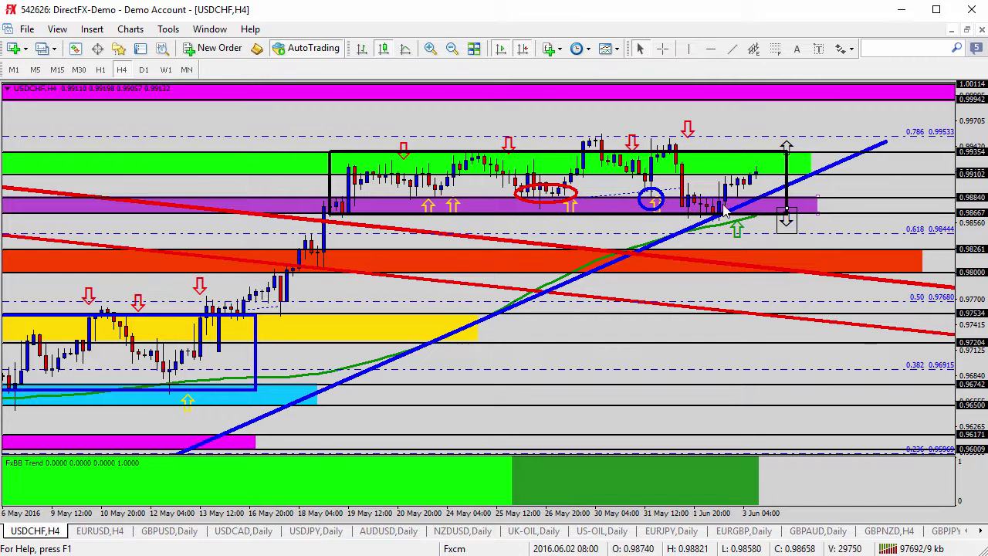
{"action": "mouse_move", "coordinate": [735, 193]}
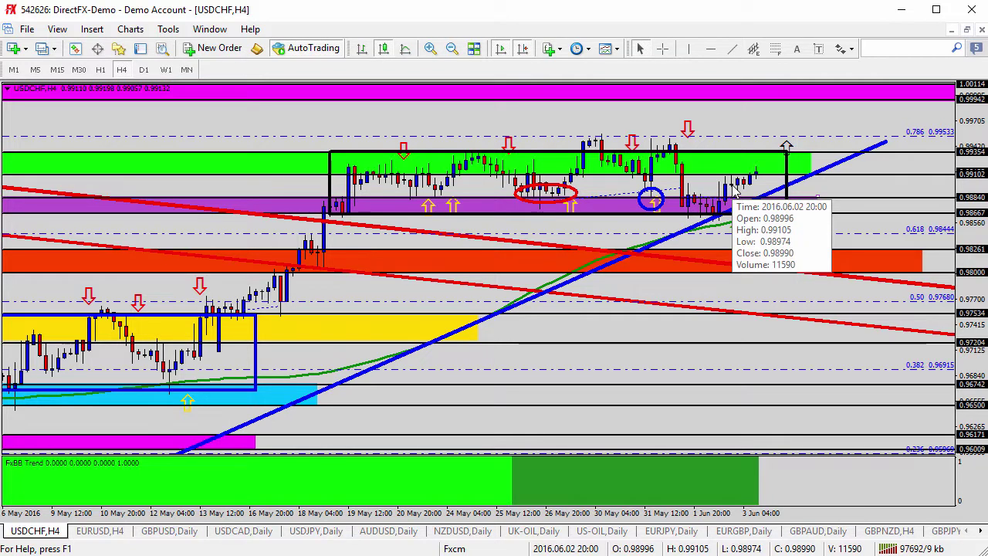
Examine the EURUSD H4 chart, from the wider downtrend to the latest black consolidation box.
{"action": "left_click", "coordinate": [102, 531]}
{"action": "mouse_move", "coordinate": [306, 470]}
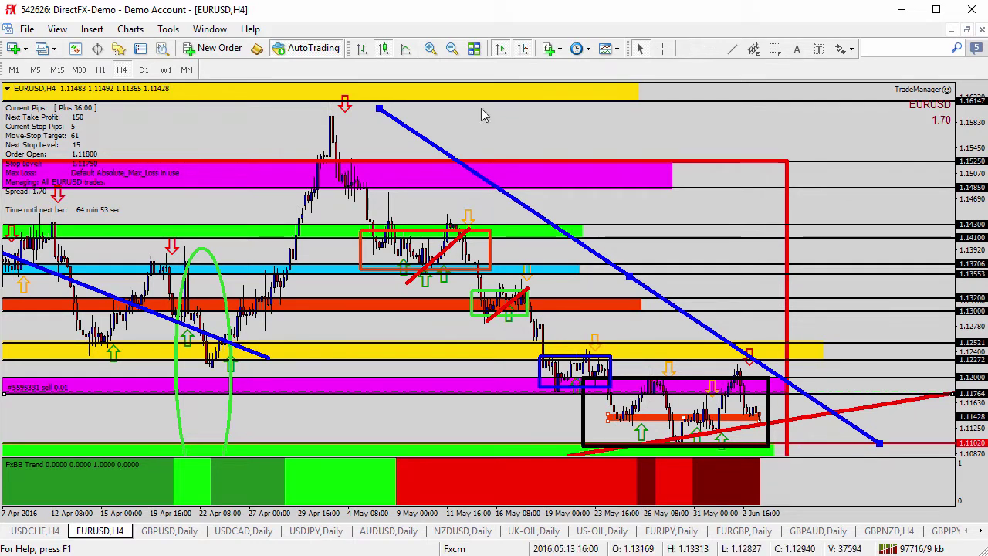
{"action": "left_click", "coordinate": [451, 48]}
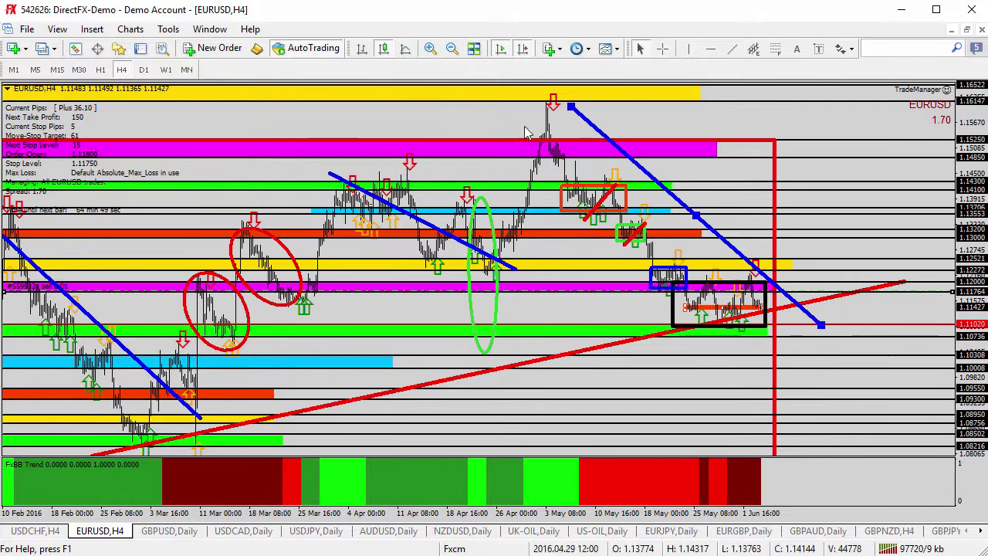
{"action": "left_click", "coordinate": [431, 48]}
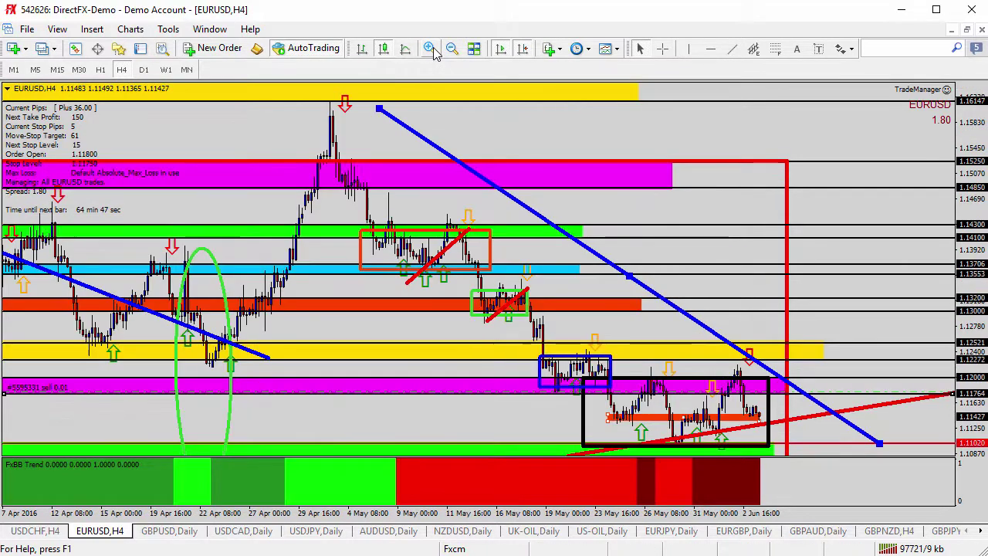
{"action": "left_click", "coordinate": [431, 49]}
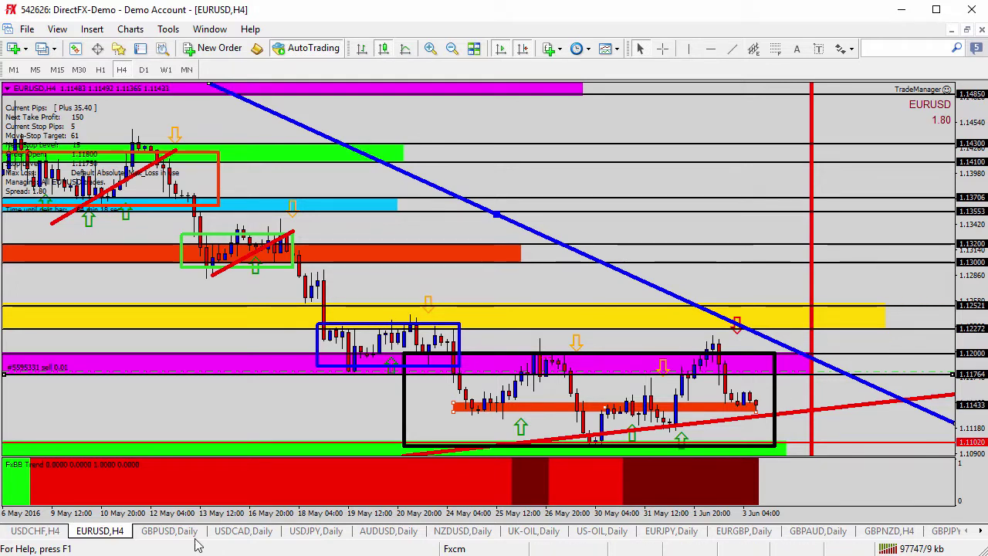
On the GBPUSD daily chart, place an up arrow just after the latest candle at the lower edge of the newest black box.
{"action": "left_click", "coordinate": [169, 530]}
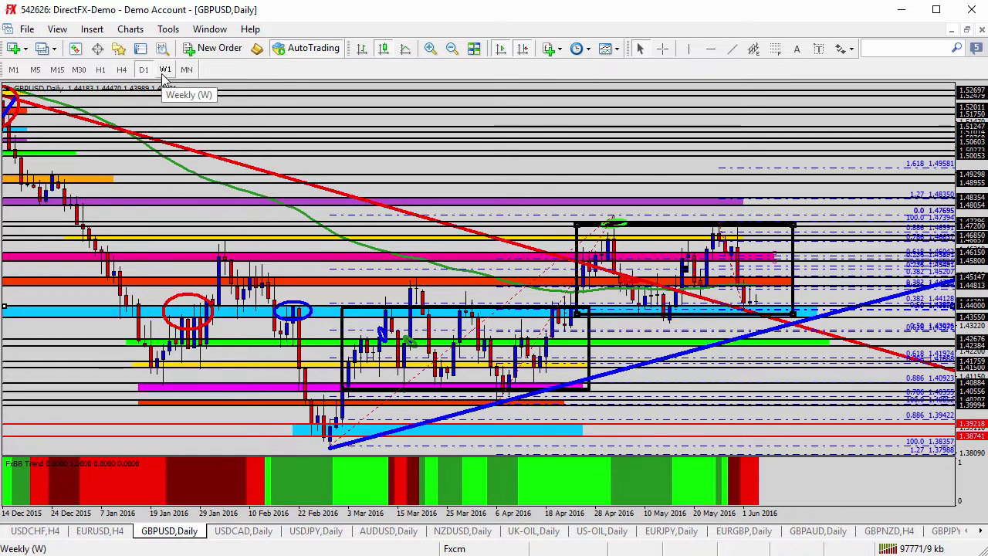
{"action": "left_click", "coordinate": [432, 50]}
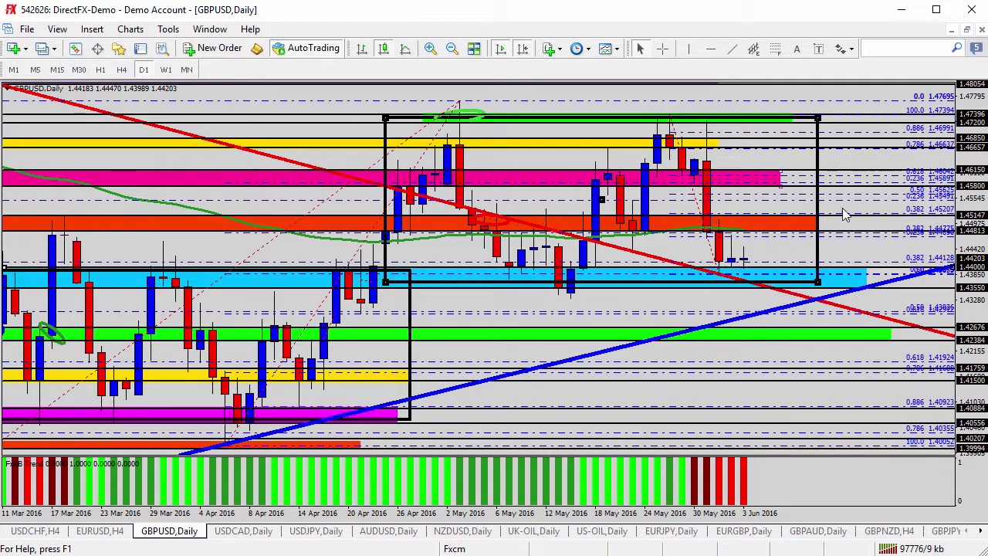
{"action": "left_click", "coordinate": [843, 49]}
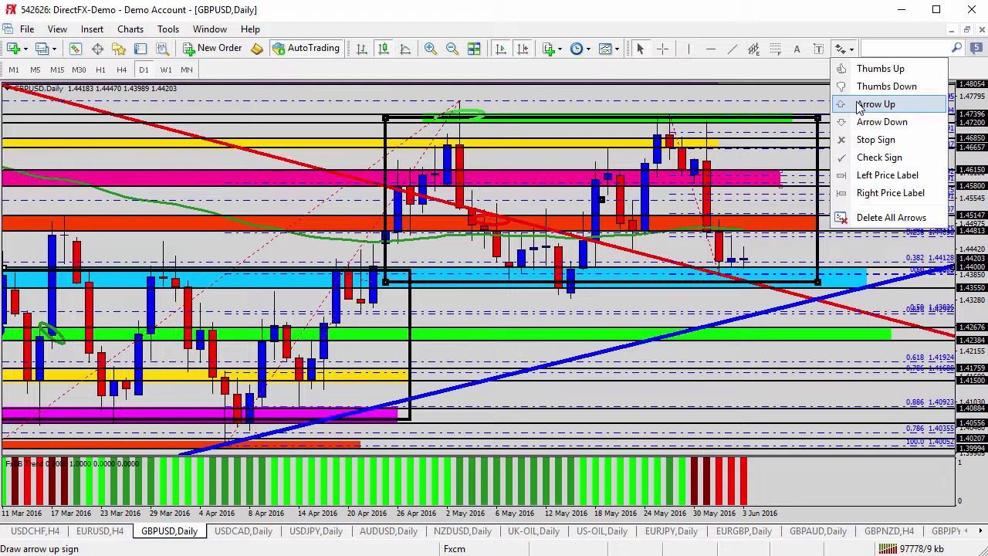
{"action": "left_click", "coordinate": [858, 104]}
{"action": "left_click", "coordinate": [754, 268]}
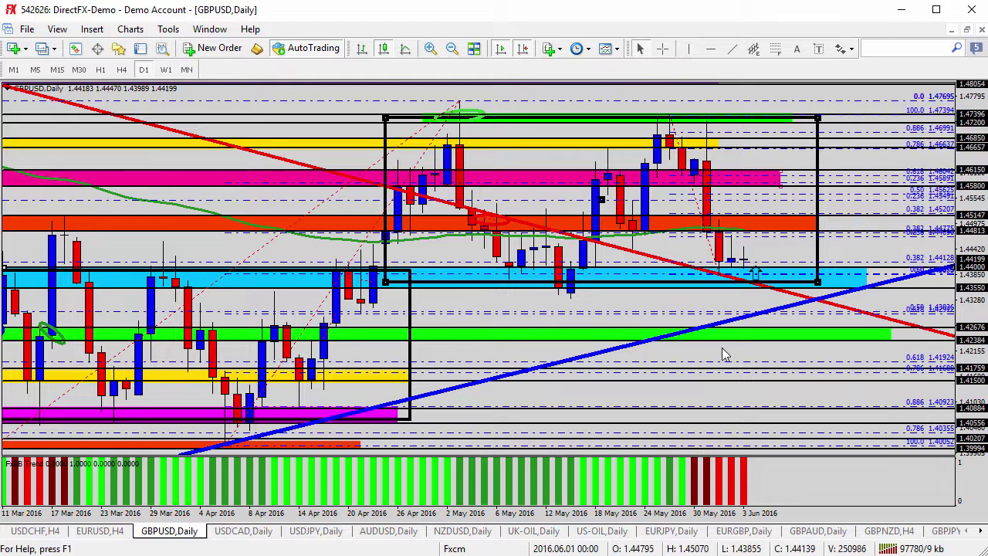
Place a down arrow directly beneath the up arrow at the GBPUSD box's lower edge.
{"action": "left_click", "coordinate": [843, 48]}
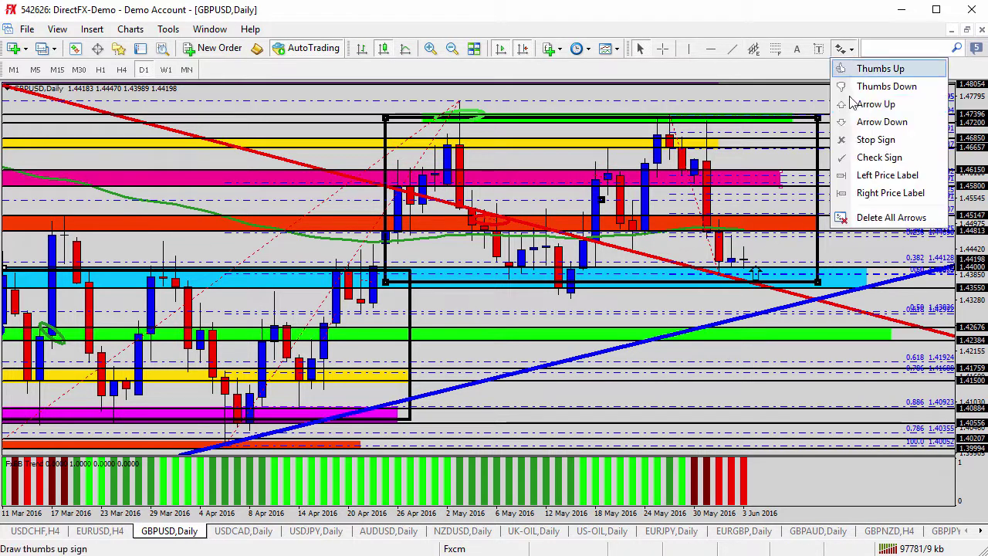
{"action": "left_click", "coordinate": [852, 125]}
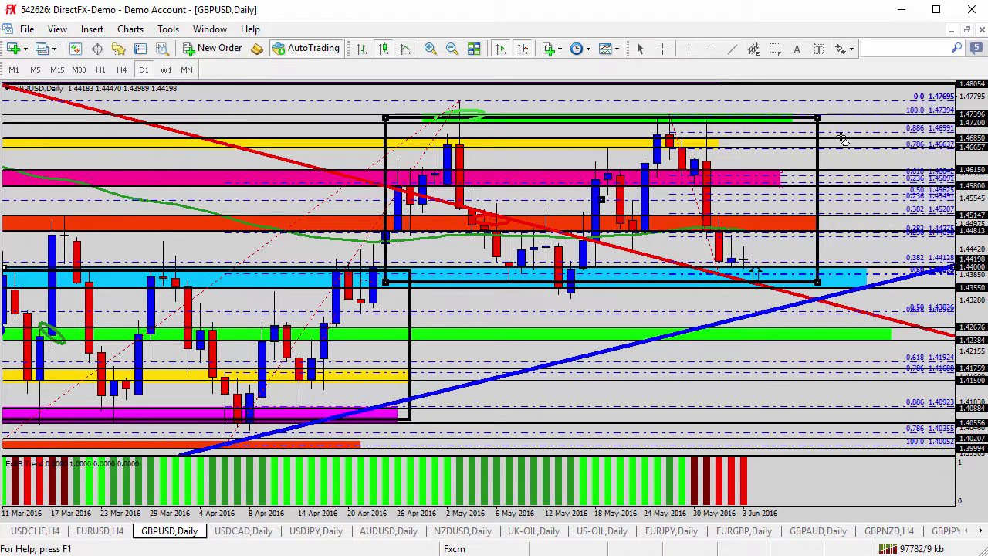
{"action": "left_click", "coordinate": [754, 276]}
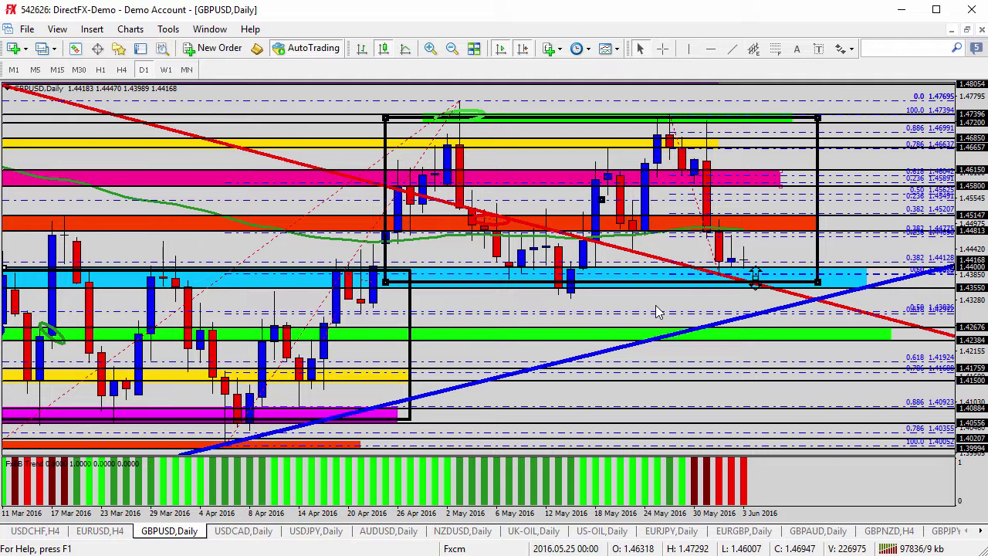
On the USDCAD daily chart, place an up arrow at the upper edge of the latest black box, just after the last candle.
{"action": "left_click", "coordinate": [254, 531]}
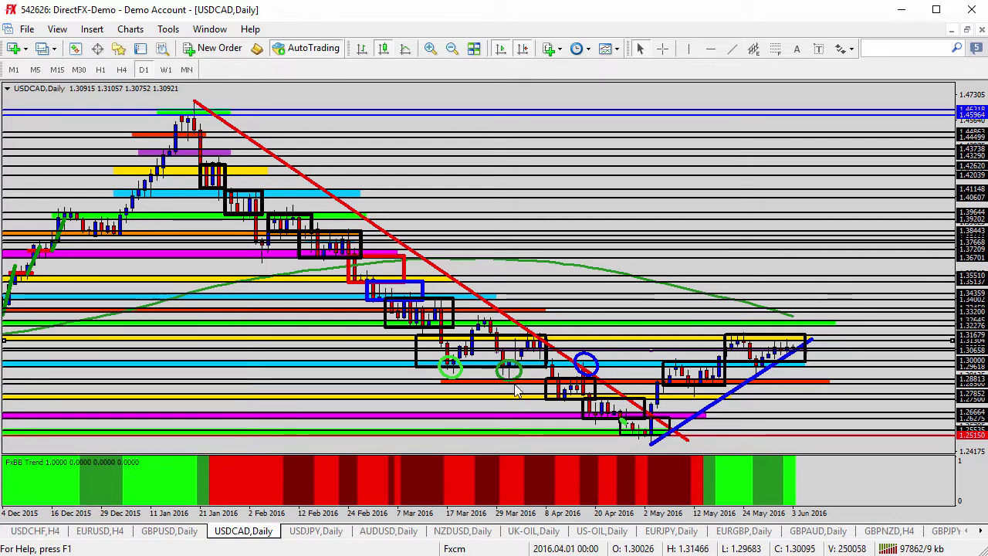
{"action": "left_click", "coordinate": [430, 49]}
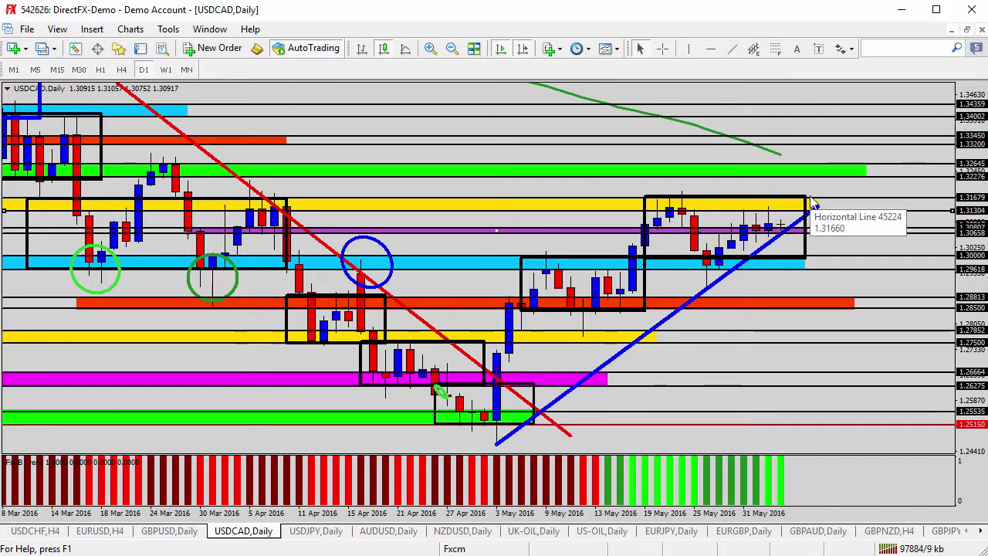
{"action": "left_click", "coordinate": [852, 49]}
{"action": "left_click", "coordinate": [875, 104]}
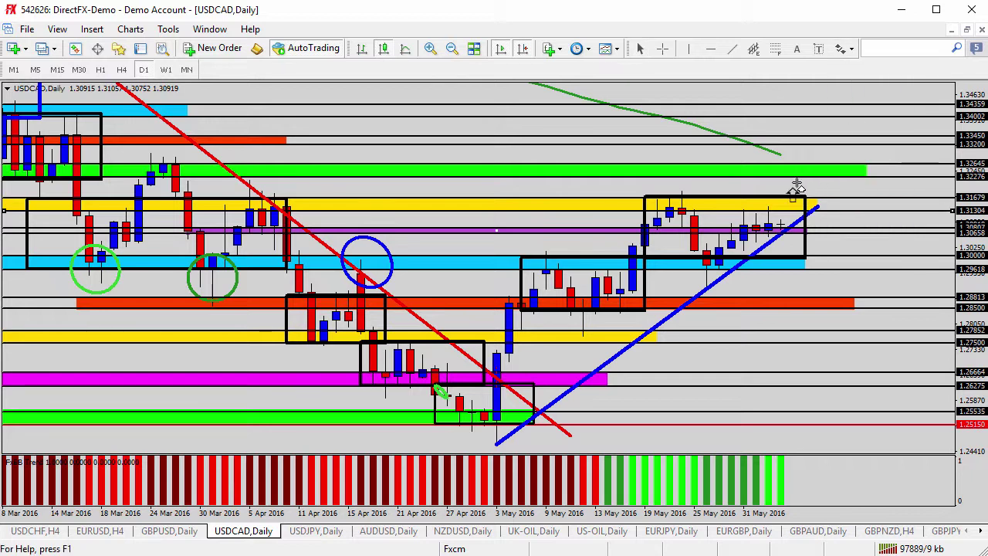
{"action": "left_click", "coordinate": [793, 186]}
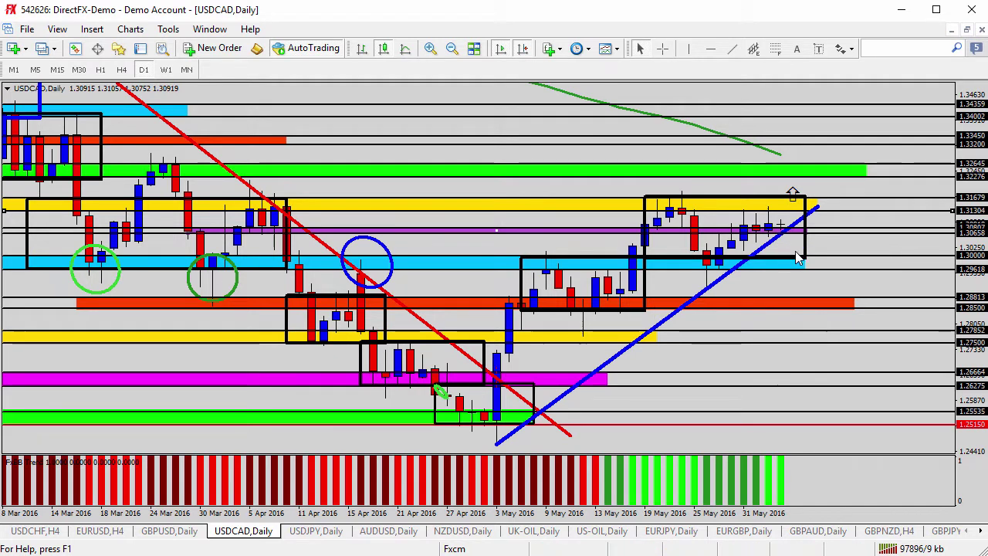
Add an up arrow and a down arrow at the lower edge of the USDCAD box, near its right end.
{"action": "left_click", "coordinate": [847, 50]}
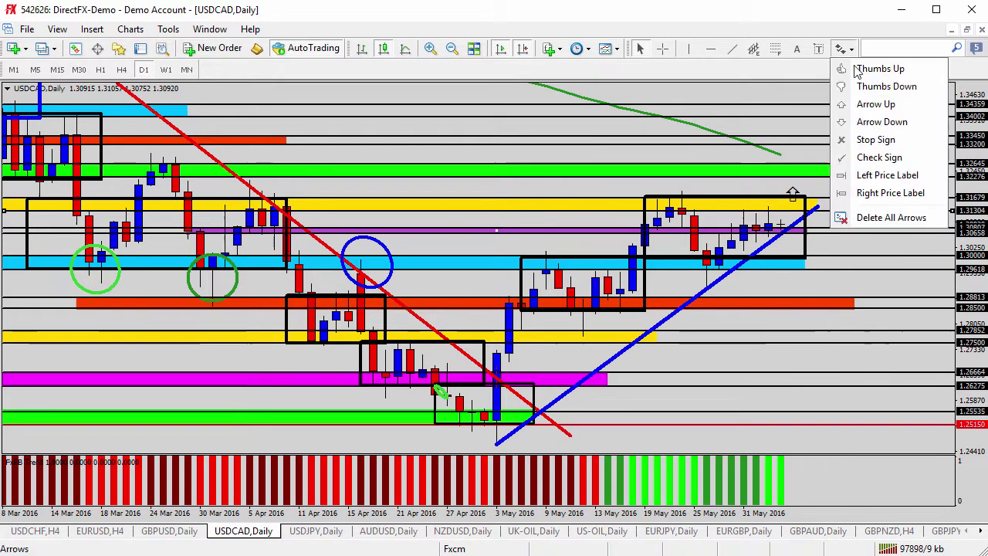
{"action": "left_click", "coordinate": [864, 104]}
{"action": "left_click", "coordinate": [793, 262]}
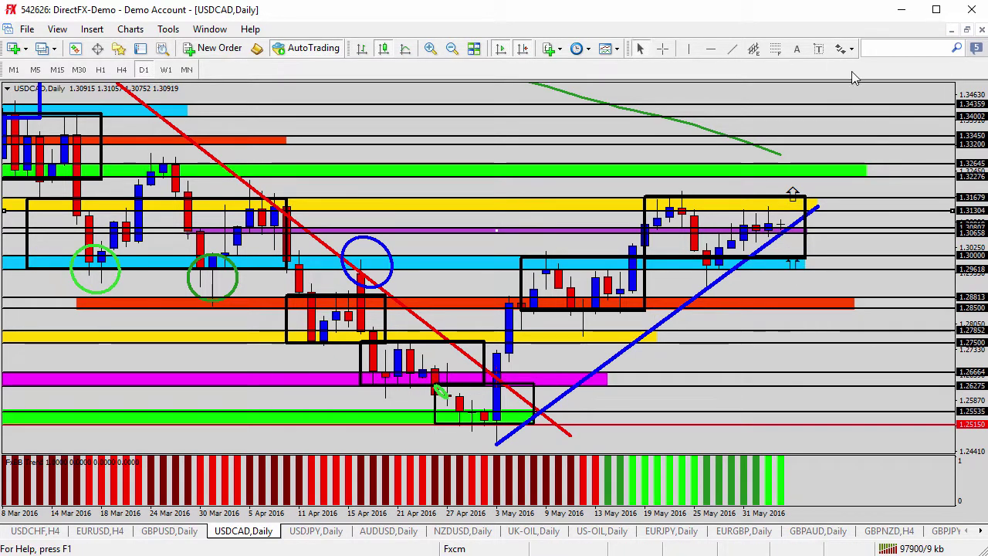
{"action": "left_click", "coordinate": [847, 49]}
{"action": "left_click", "coordinate": [879, 122]}
{"action": "left_click", "coordinate": [795, 262]}
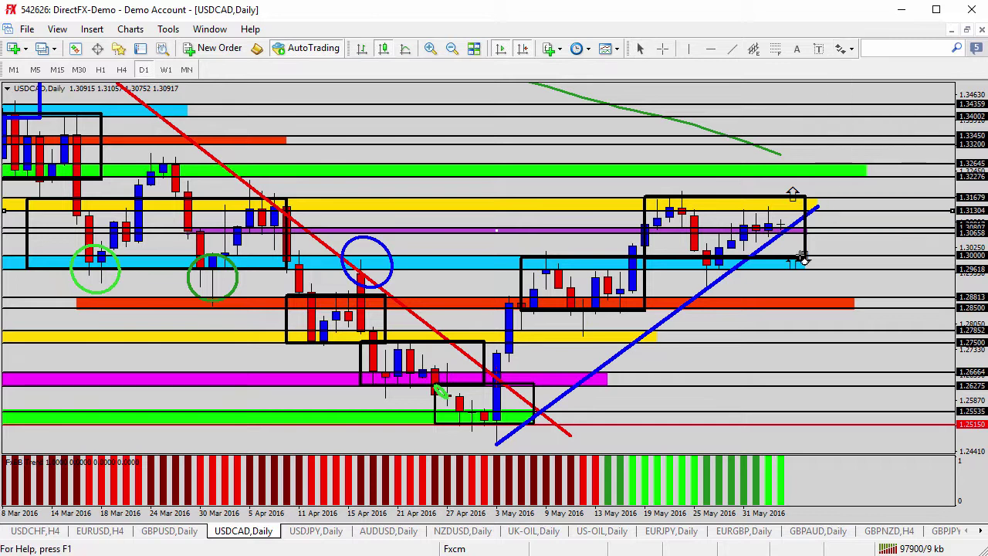
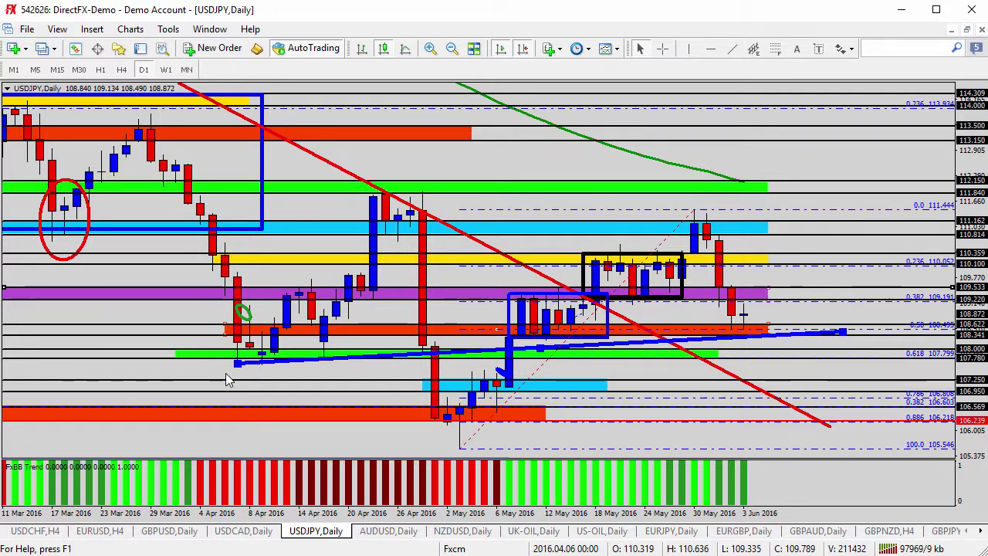
On the AUDUSD daily chart, extend the latest black box beyond the last candle and lower its bottom edge to the 0.71627 line.
{"action": "left_click", "coordinate": [401, 537]}
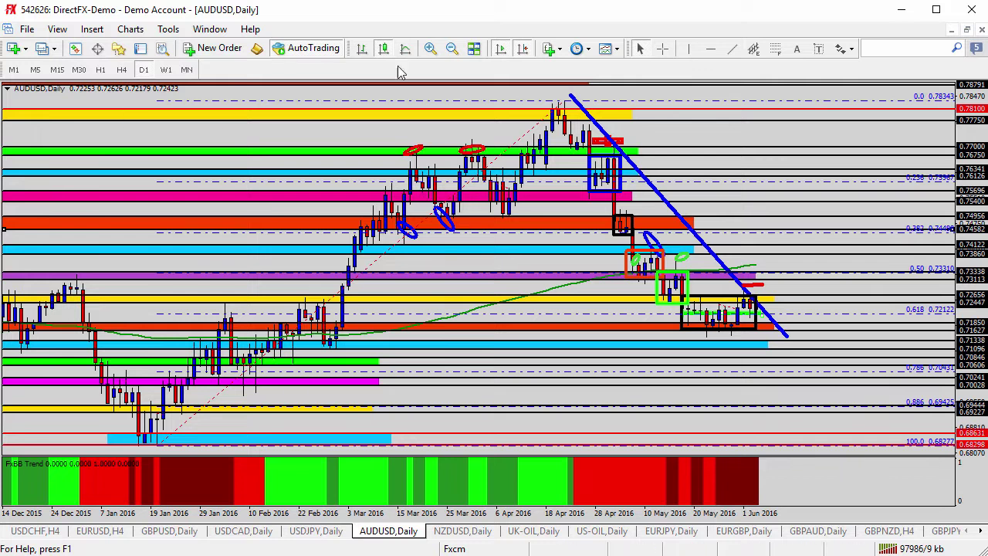
{"action": "left_click", "coordinate": [433, 51]}
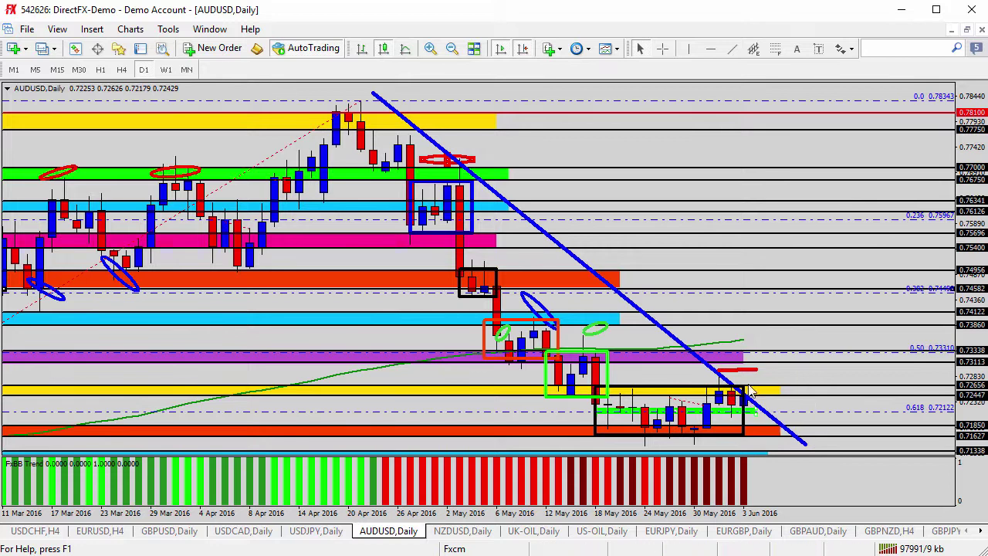
{"action": "left_click", "coordinate": [432, 48]}
{"action": "double_click", "coordinate": [719, 432]}
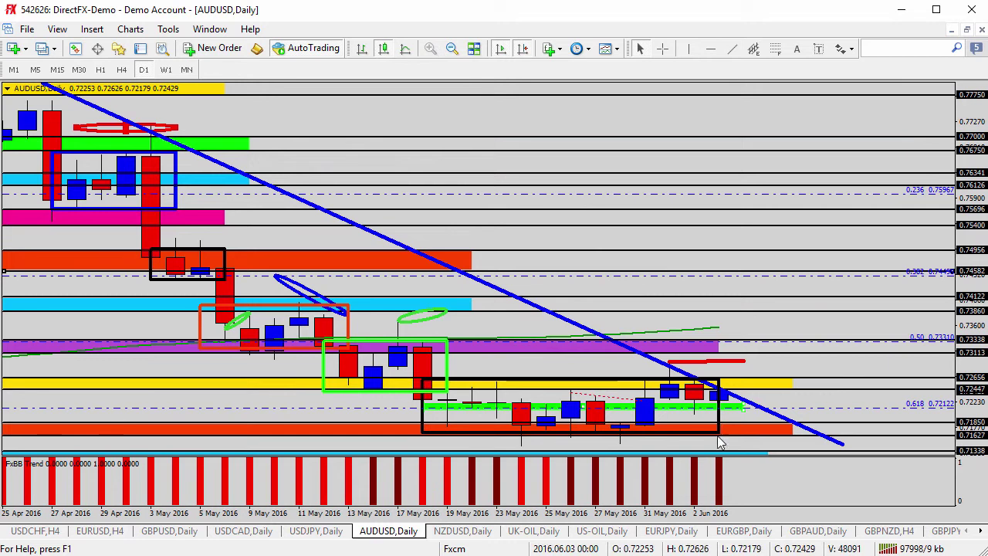
{"action": "left_click_drag", "start_coordinate": [718, 432], "coordinate": [794, 440]}
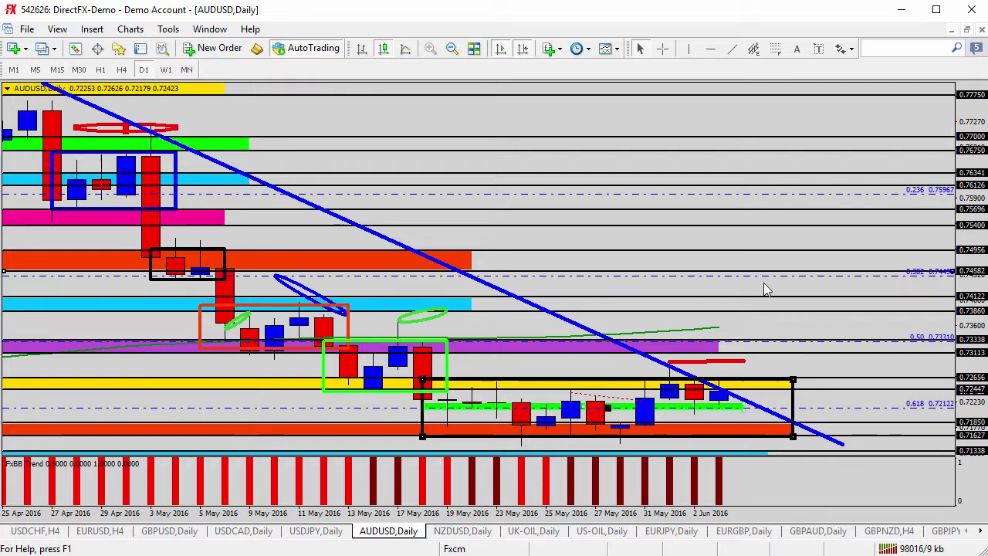
Place a down arrow just inside the AUDUSD box's upper edge and an up arrow just inside its lower edge, right after the last candle.
{"action": "left_click", "coordinate": [851, 51]}
{"action": "left_click", "coordinate": [849, 102]}
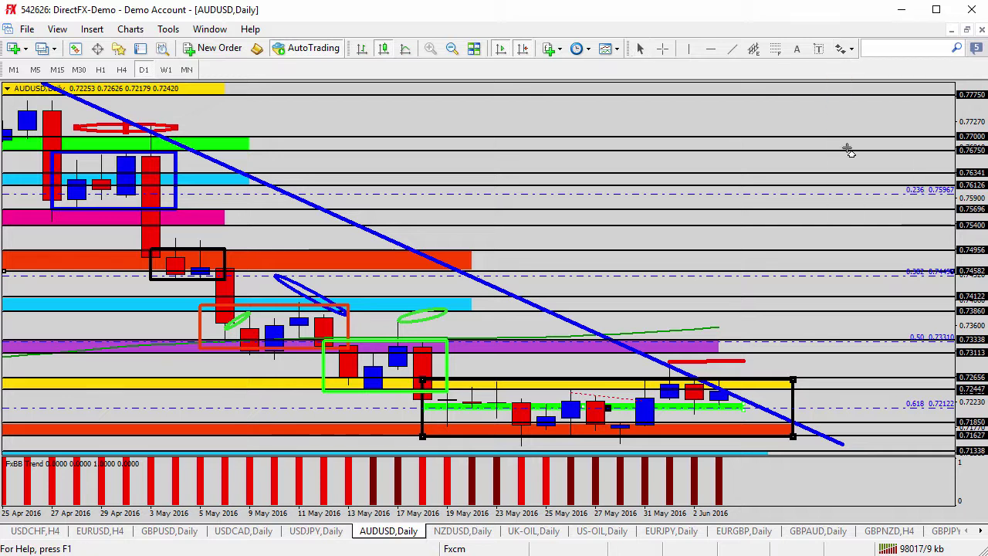
{"action": "left_click", "coordinate": [740, 377]}
{"action": "left_click", "coordinate": [849, 49]}
{"action": "left_click", "coordinate": [851, 105]}
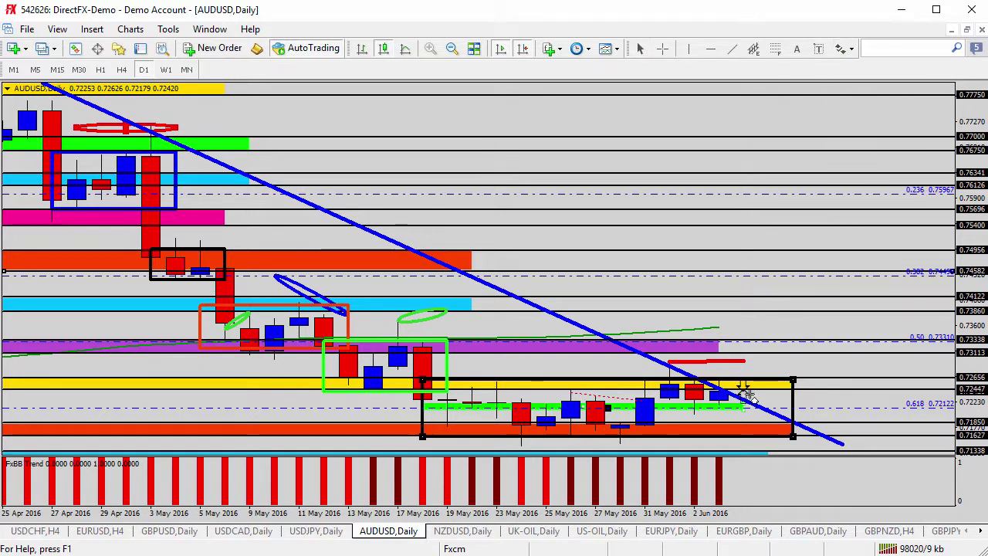
{"action": "left_click", "coordinate": [750, 417]}
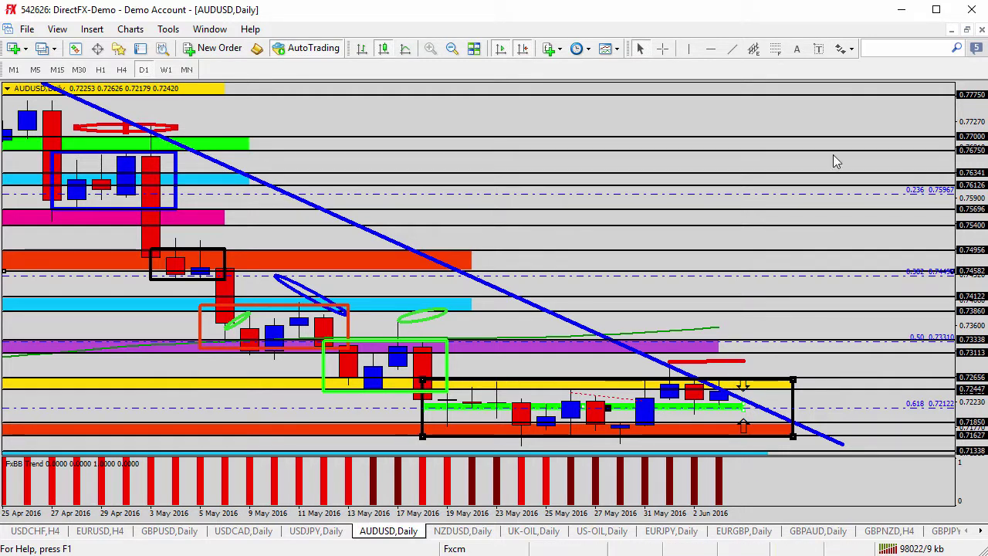
Add a down arrow just below the AUDUSD box's lower edge and an up arrow just above its upper edge, in line with the existing arrows.
{"action": "left_click", "coordinate": [849, 49]}
{"action": "left_click", "coordinate": [850, 125]}
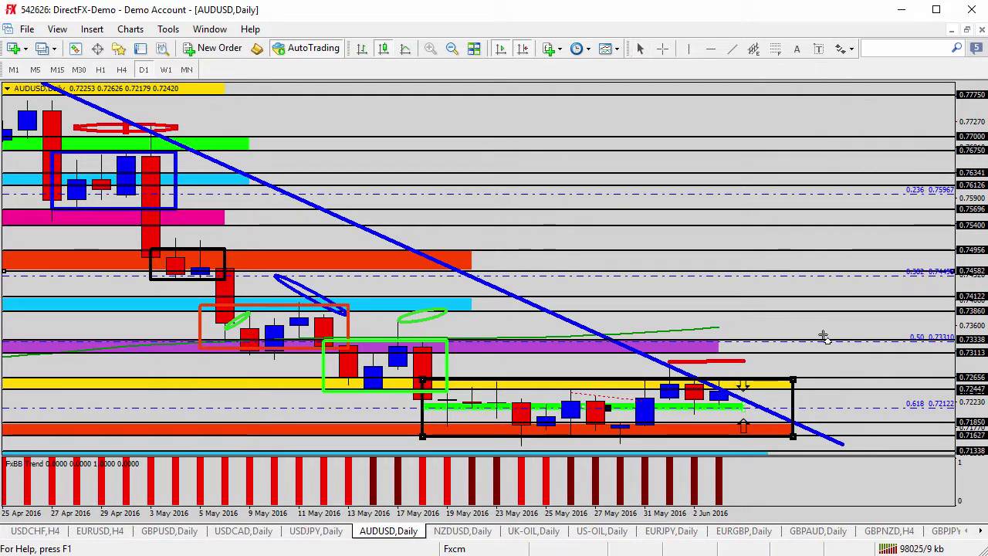
{"action": "left_click", "coordinate": [742, 434]}
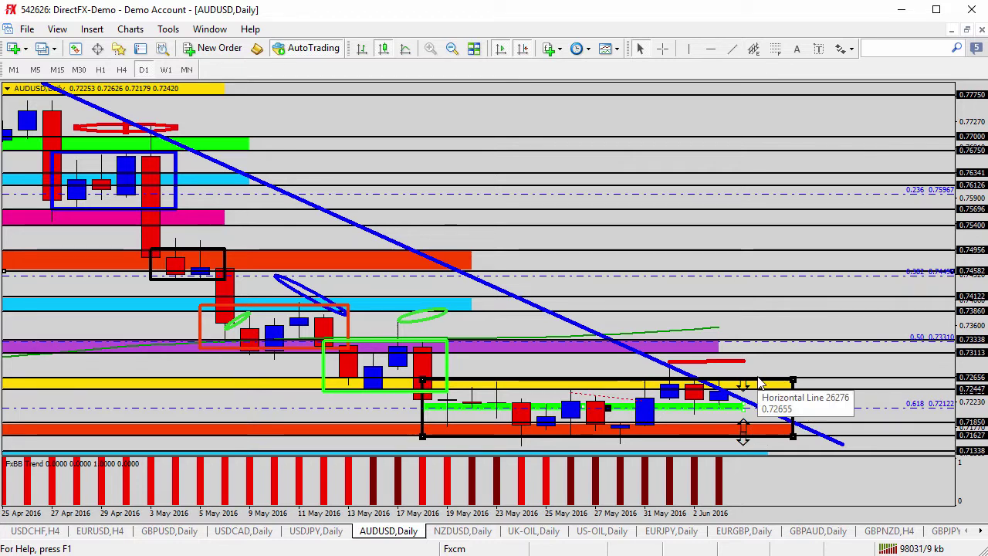
{"action": "left_click", "coordinate": [844, 48]}
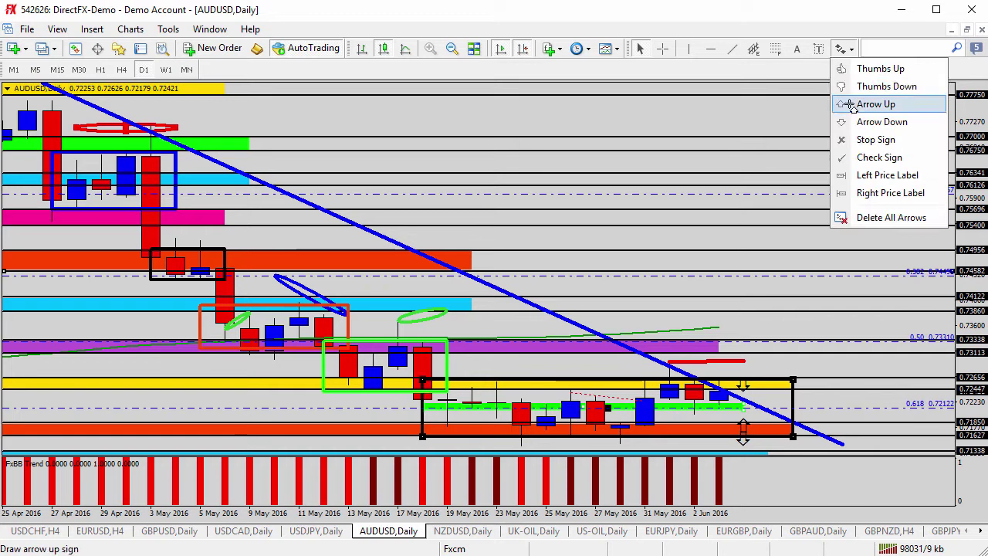
{"action": "left_click", "coordinate": [876, 101]}
{"action": "left_click", "coordinate": [742, 372]}
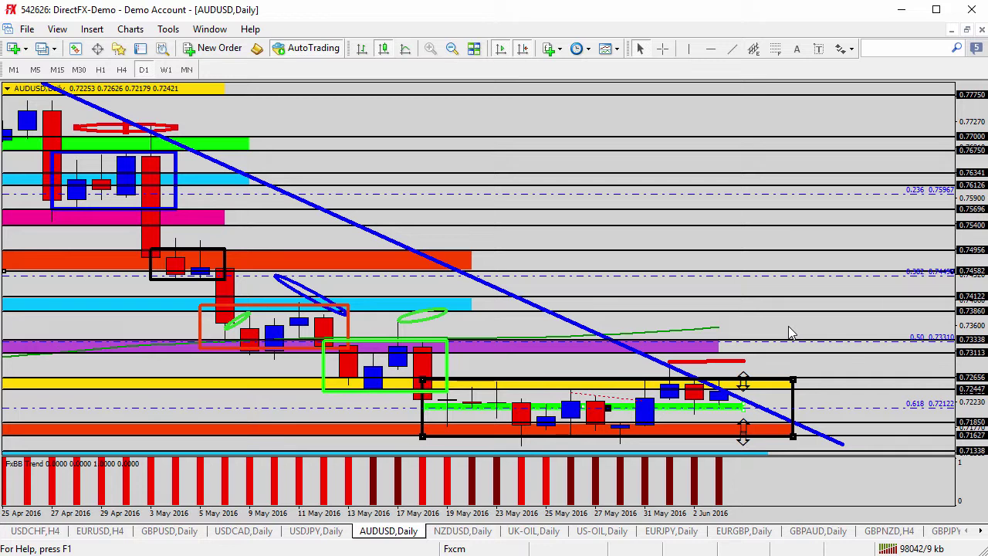
On the NZDUSD daily chart, place an up arrow at the upper edge of the large black box, just after the last candle.
{"action": "left_click", "coordinate": [459, 532]}
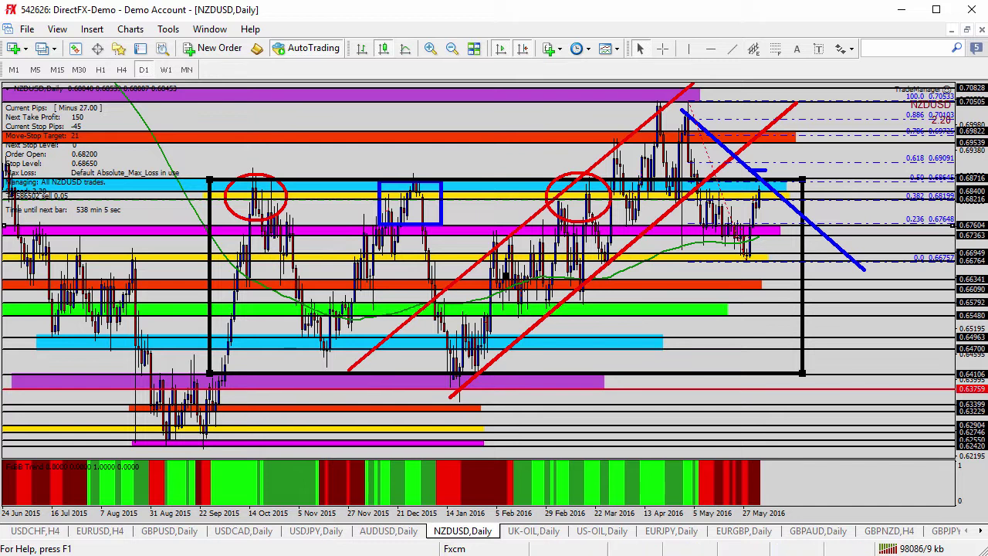
{"action": "left_click", "coordinate": [845, 49]}
{"action": "left_click", "coordinate": [863, 121]}
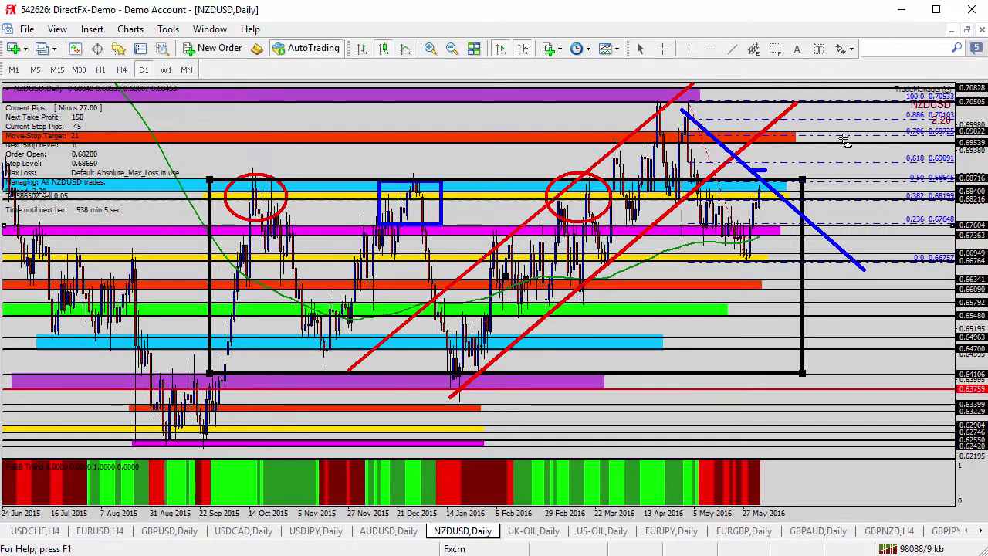
{"action": "left_click", "coordinate": [791, 167]}
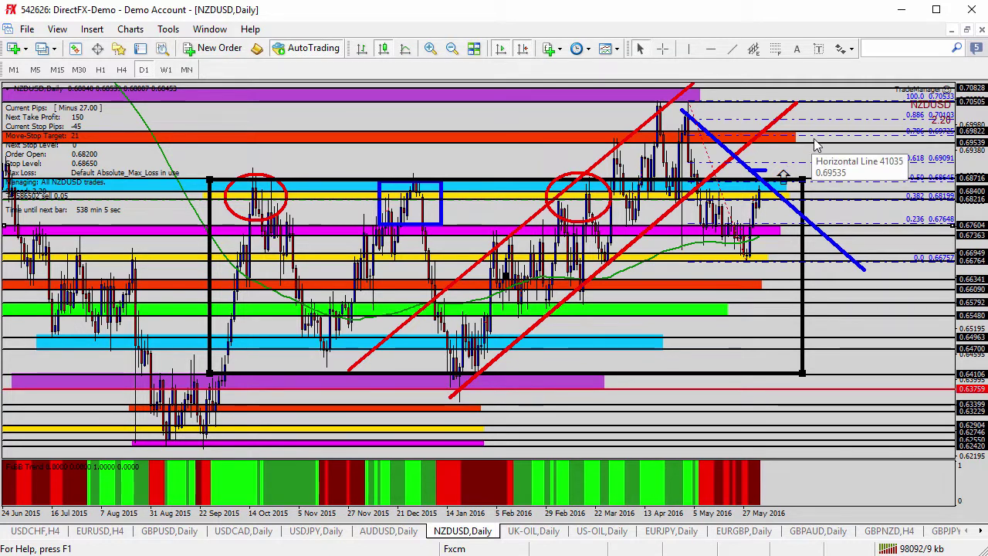
Add a down arrow in the orange zone above the 0.69539 line and another directly beneath the up arrow at the NZDUSD box's upper edge.
{"action": "left_click", "coordinate": [842, 48]}
{"action": "left_click", "coordinate": [850, 110]}
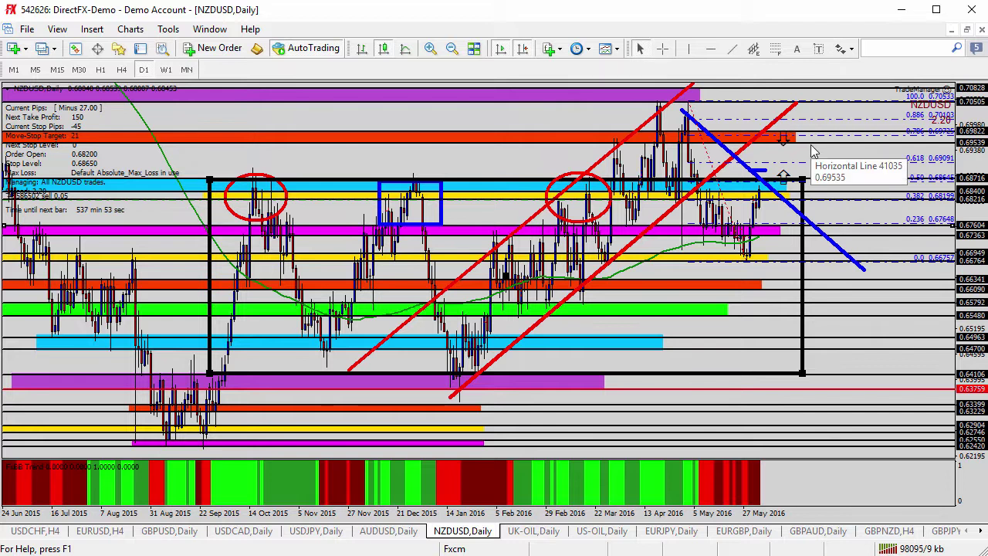
{"action": "left_click", "coordinate": [845, 48]}
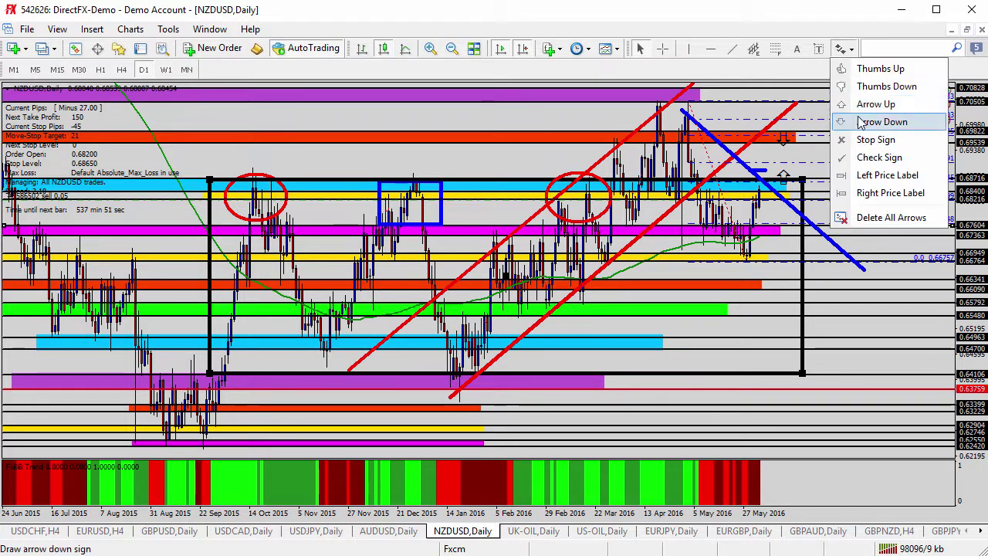
{"action": "left_click", "coordinate": [881, 121]}
{"action": "left_click", "coordinate": [783, 186]}
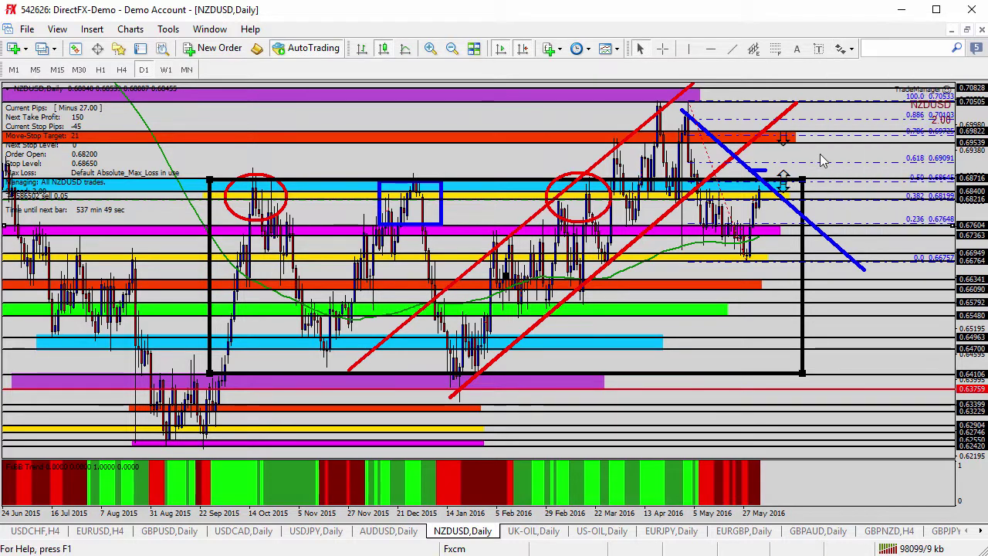